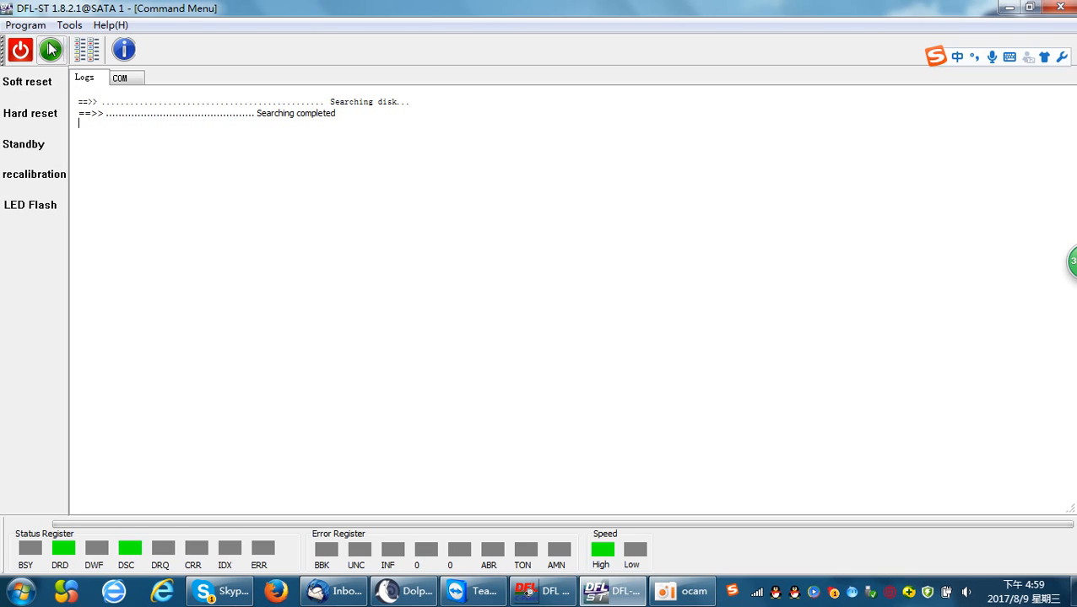
Step: Obtain the connected drive's details, keep D:\DFLTask as the work directory, and enter the Seagate F3 repair module
click(52, 51)
click(564, 313)
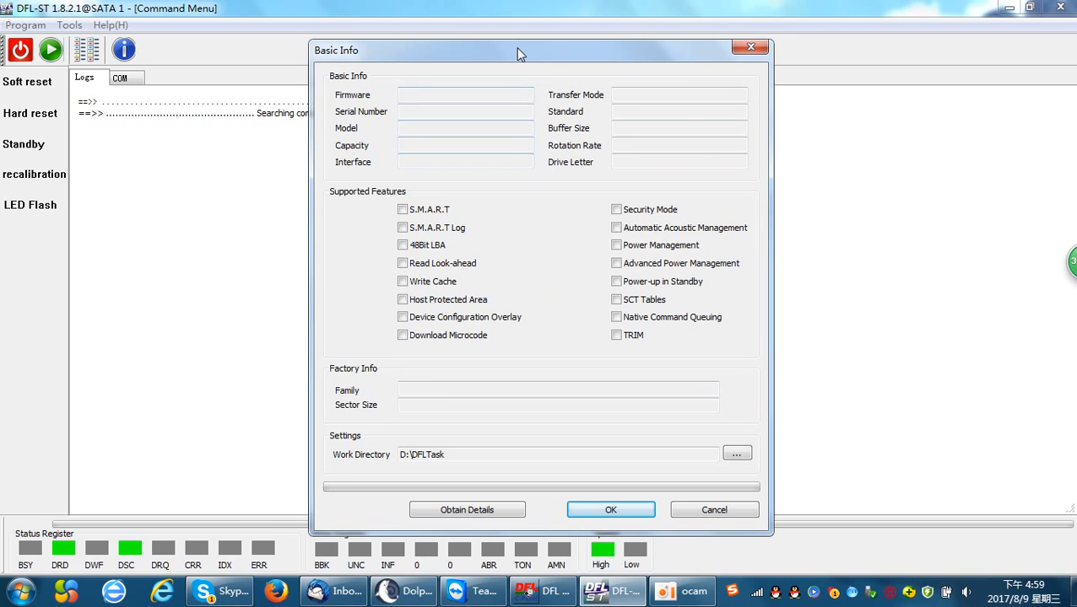
drag(520, 54, 455, 48)
click(409, 506)
click(546, 505)
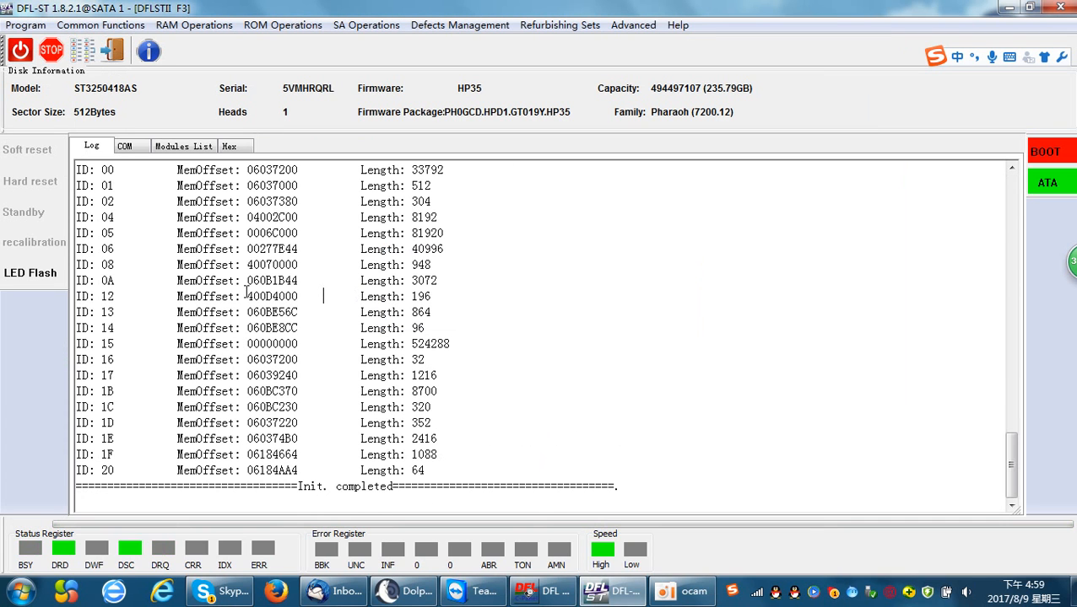
Step: Start a Read ROM operation and accept the suggested work folder under D:\DFLTask\STF3\Pharaoh (7200.12)
click(267, 27)
click(291, 44)
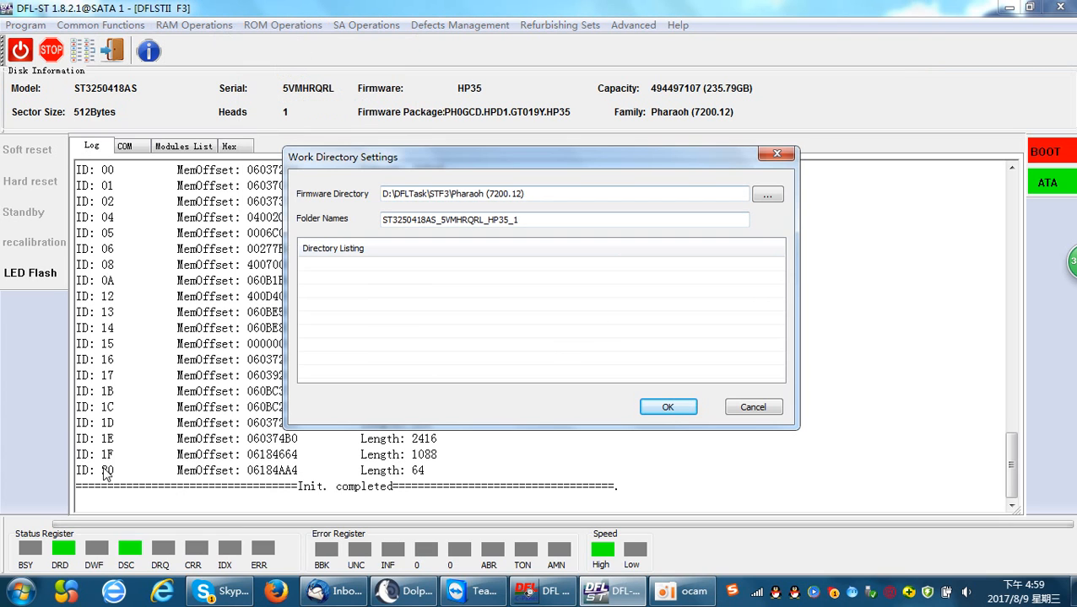
click(666, 408)
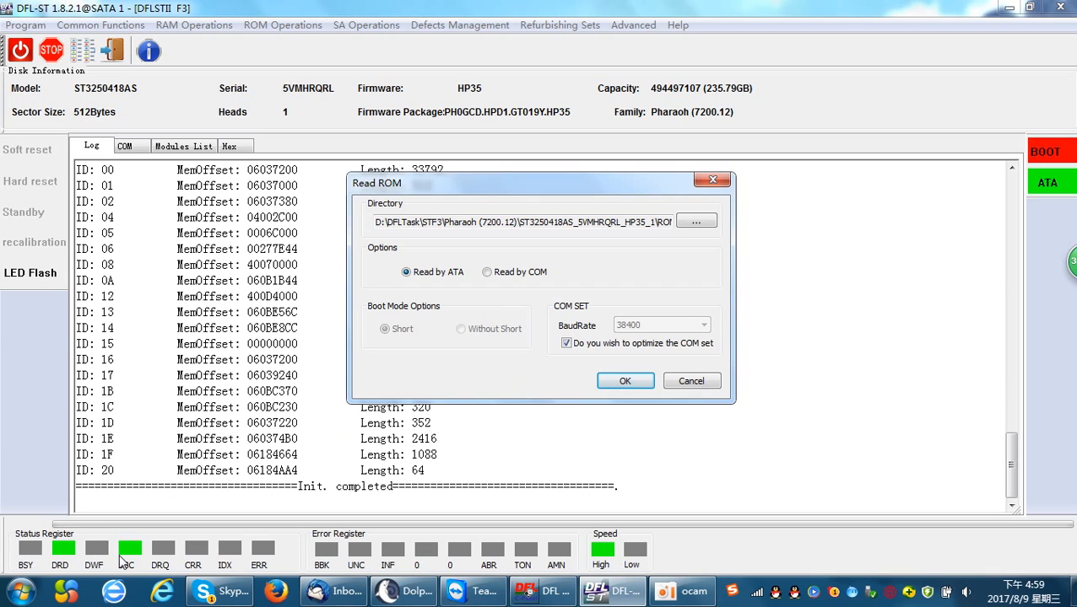
click(507, 273)
click(494, 332)
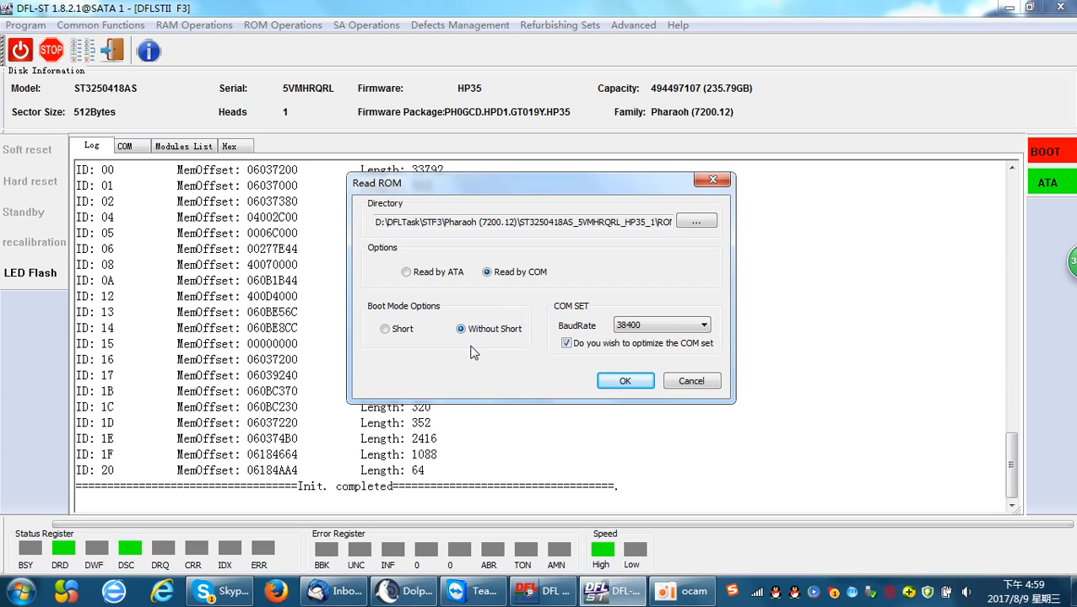
click(673, 324)
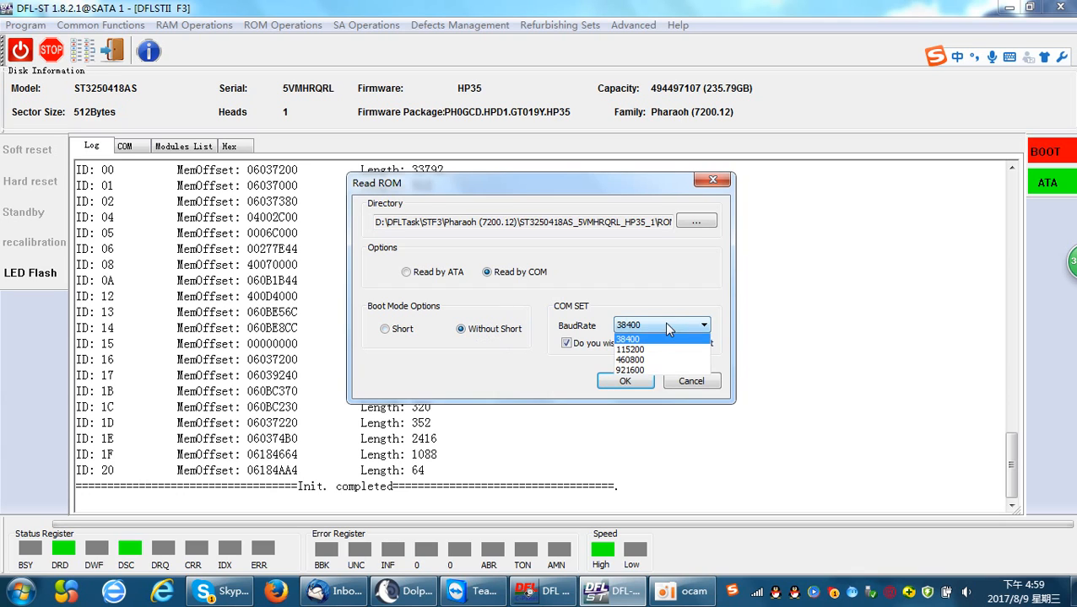
click(626, 379)
Step: Read the drive's ROM using the Read by ATA option
click(422, 271)
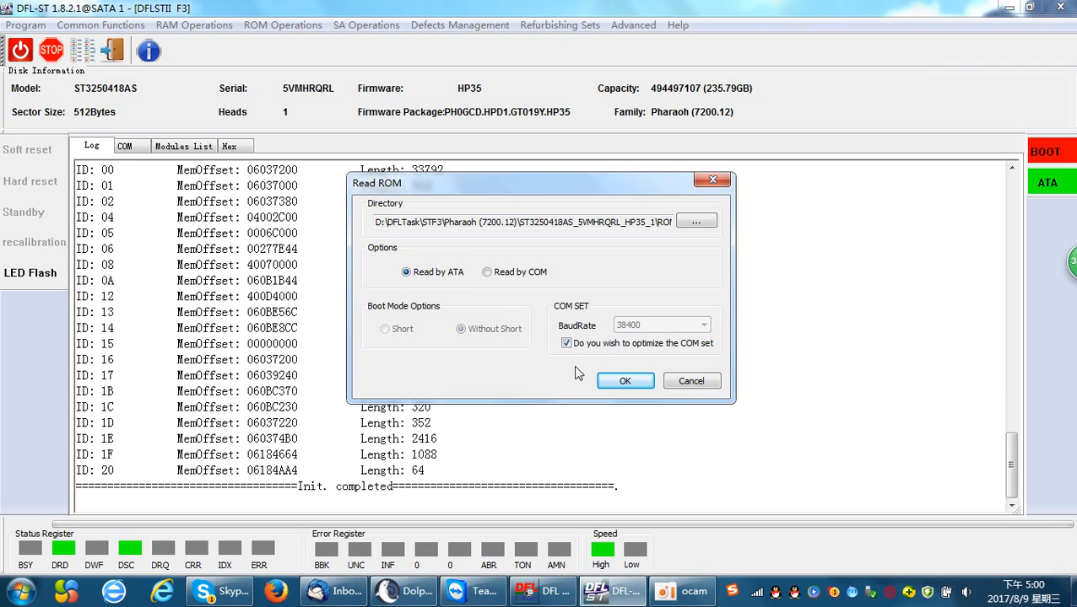
click(624, 382)
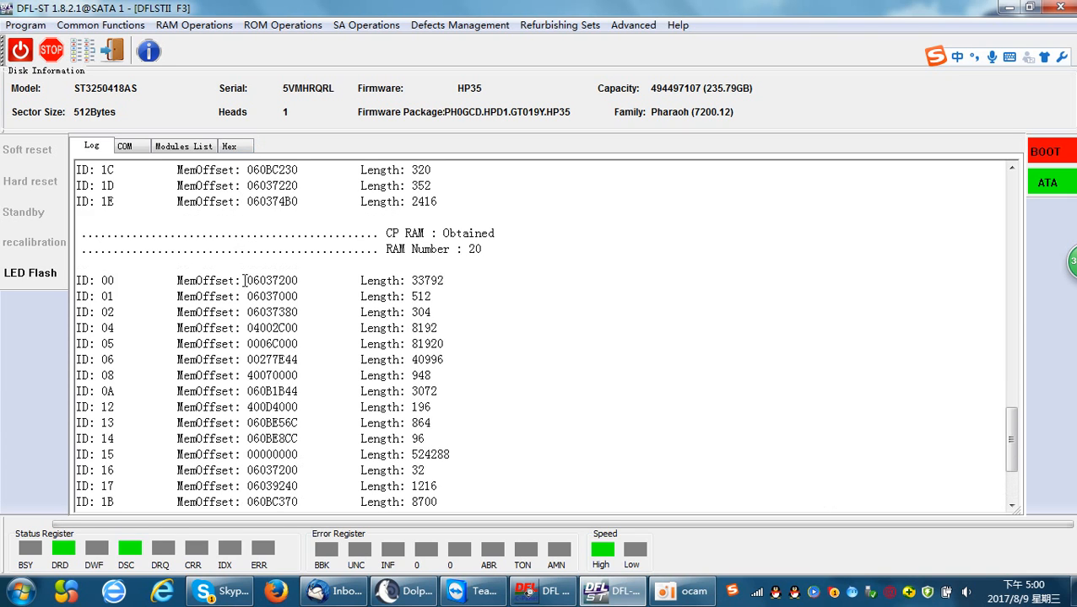
Step: Read the drive's ROM by COM, using the Without Short boot mode and a baud rate of 921600
click(279, 25)
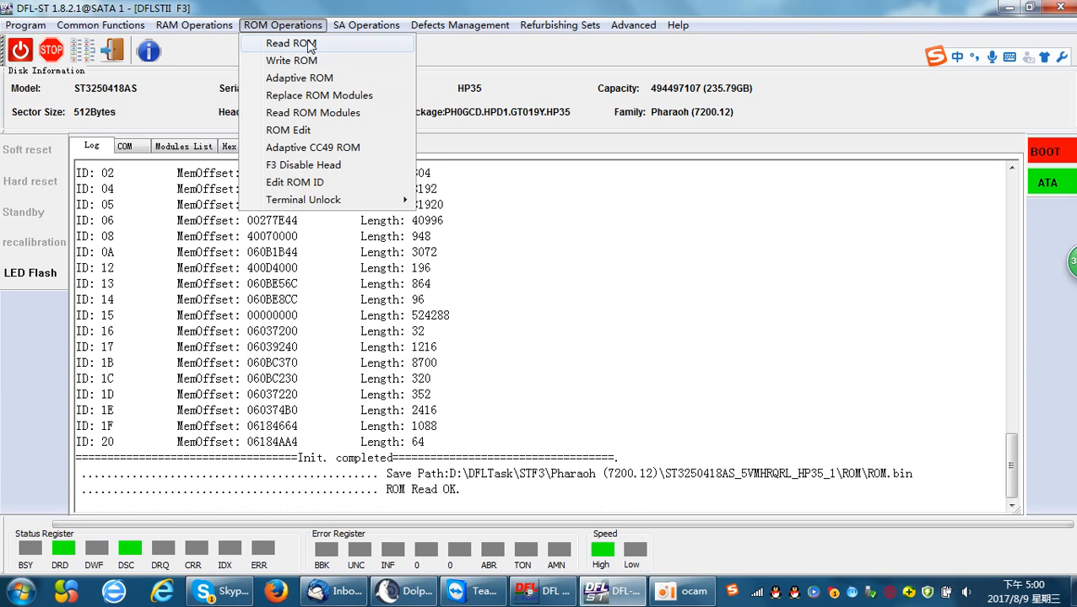
click(283, 43)
click(508, 276)
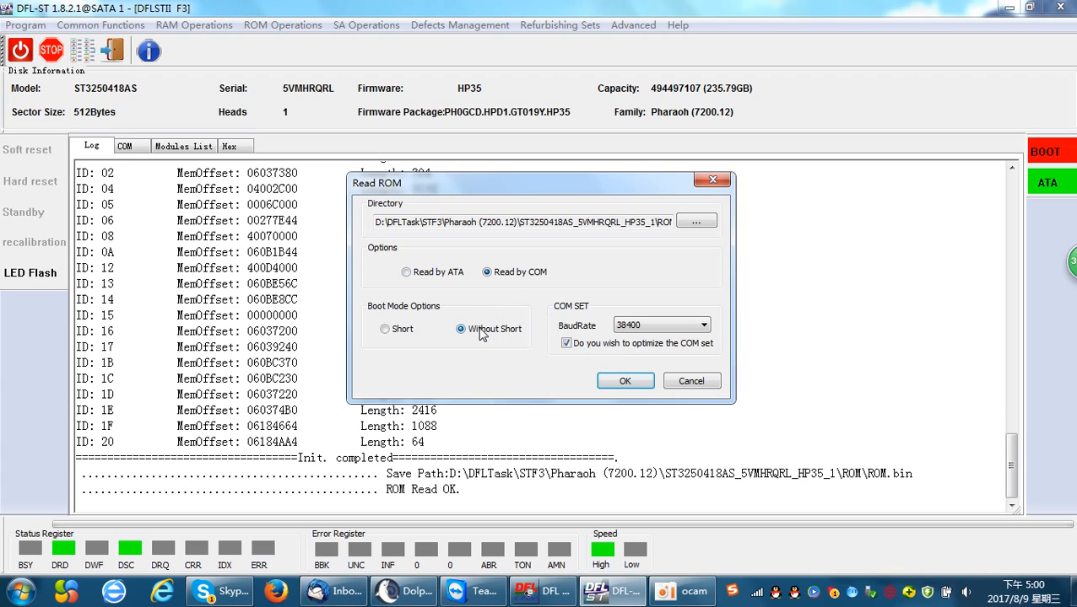
click(680, 329)
click(638, 369)
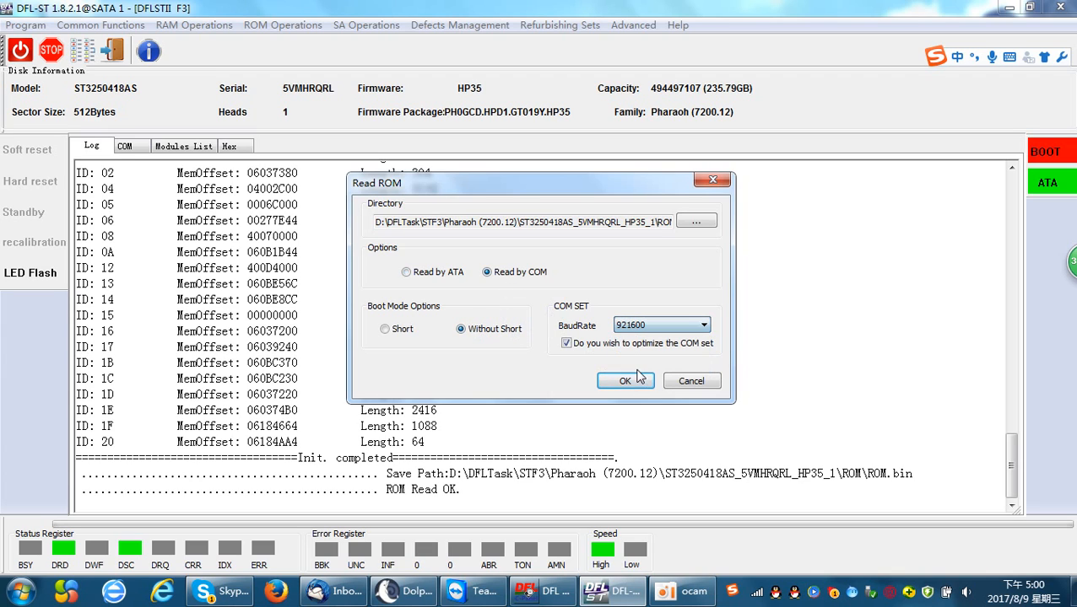
click(624, 383)
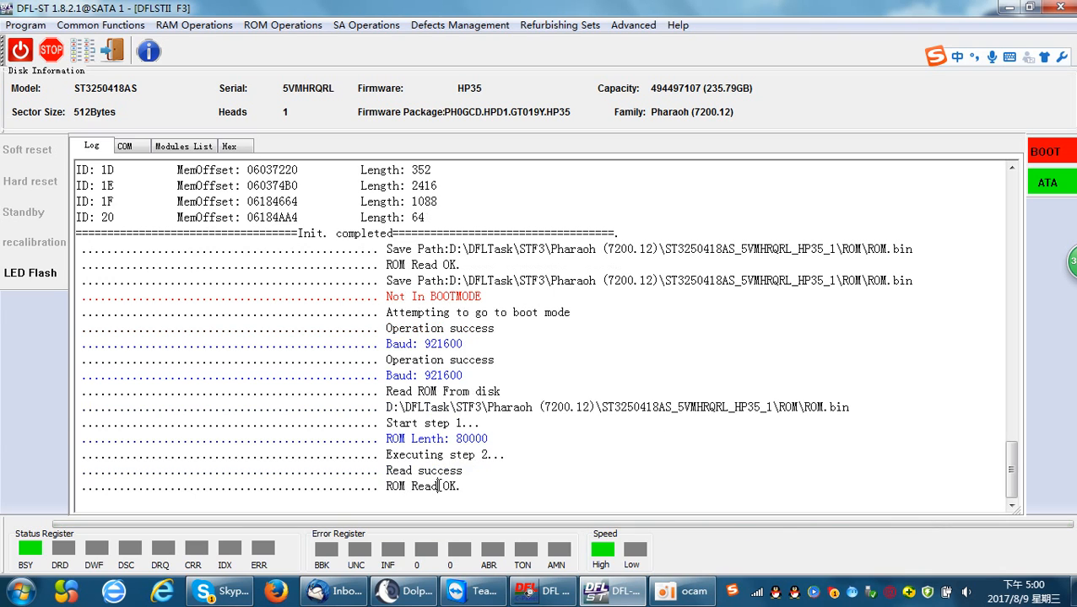
Step: Review the ROM read log and the COM terminal output
scroll(190, 226, up, 2)
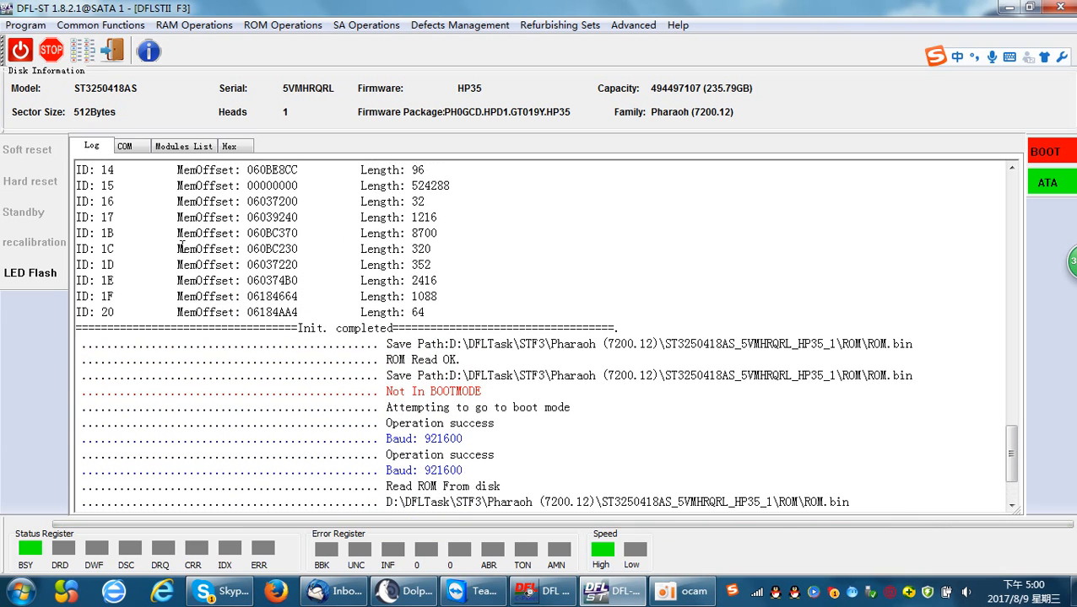
click(128, 147)
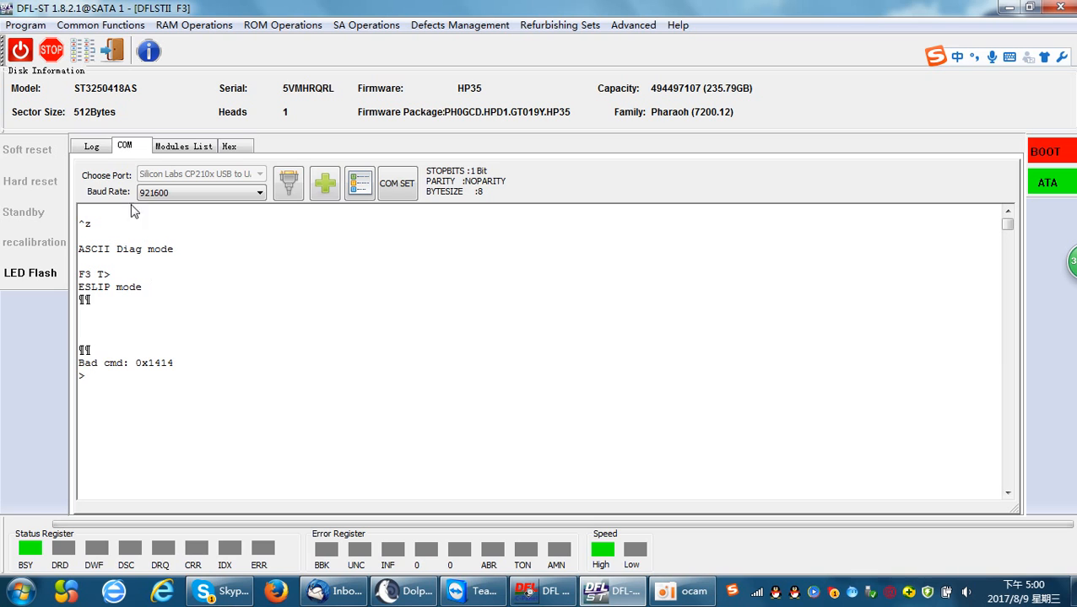
click(92, 146)
scroll(249, 168, up, 8)
scroll(249, 169, up, 1)
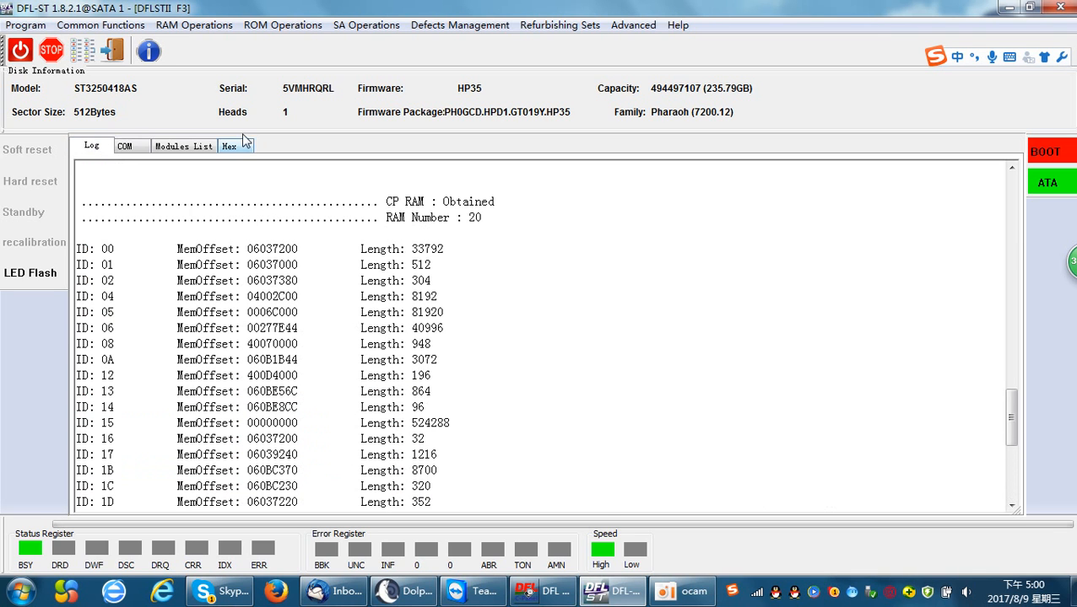
Step: Write the ROM file to the drive with boot mode Without Short, baud rate 921600 and family ".12 and before"
click(283, 25)
click(264, 60)
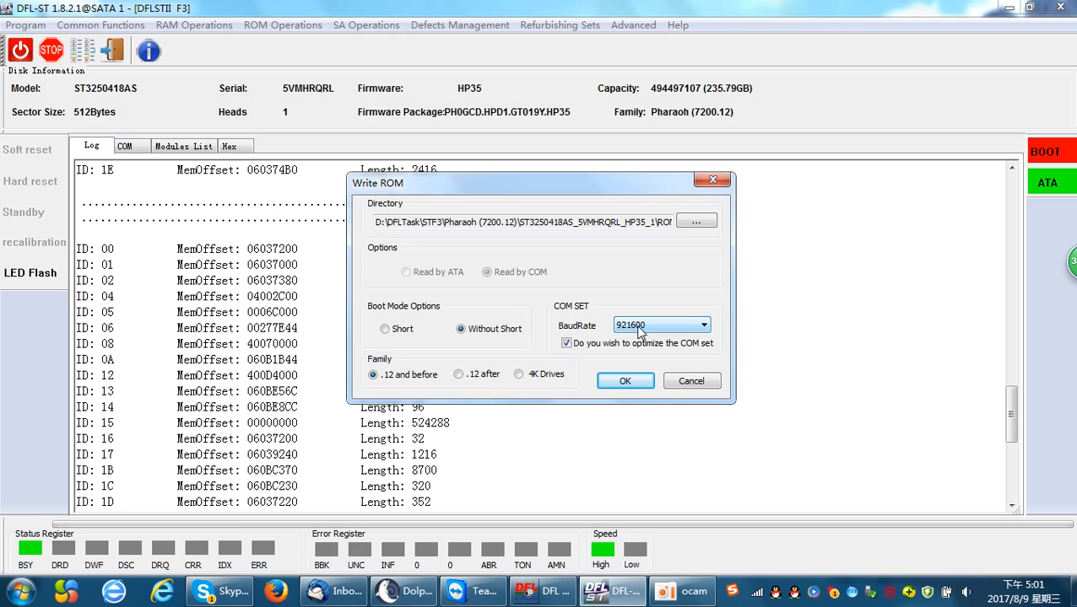
click(624, 383)
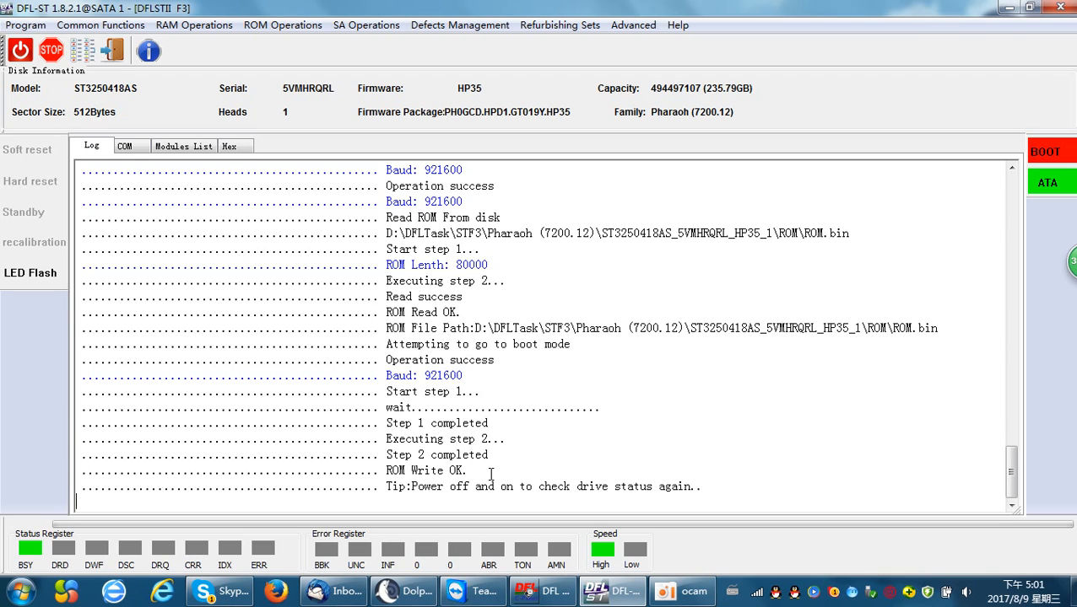
Step: Exit the F3 repair module and power-cycle the drive
click(111, 50)
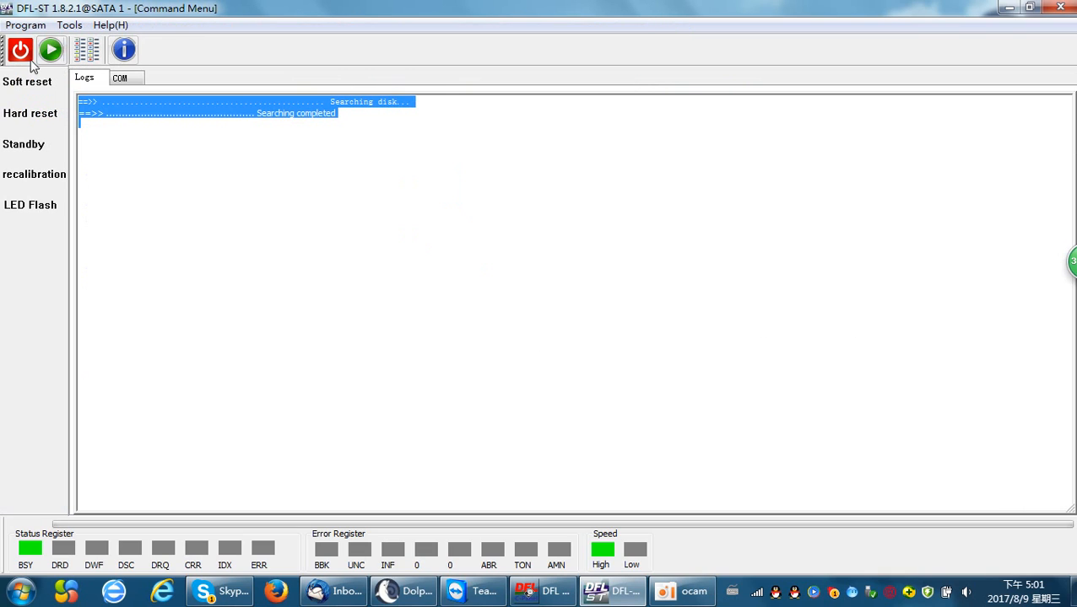
click(21, 52)
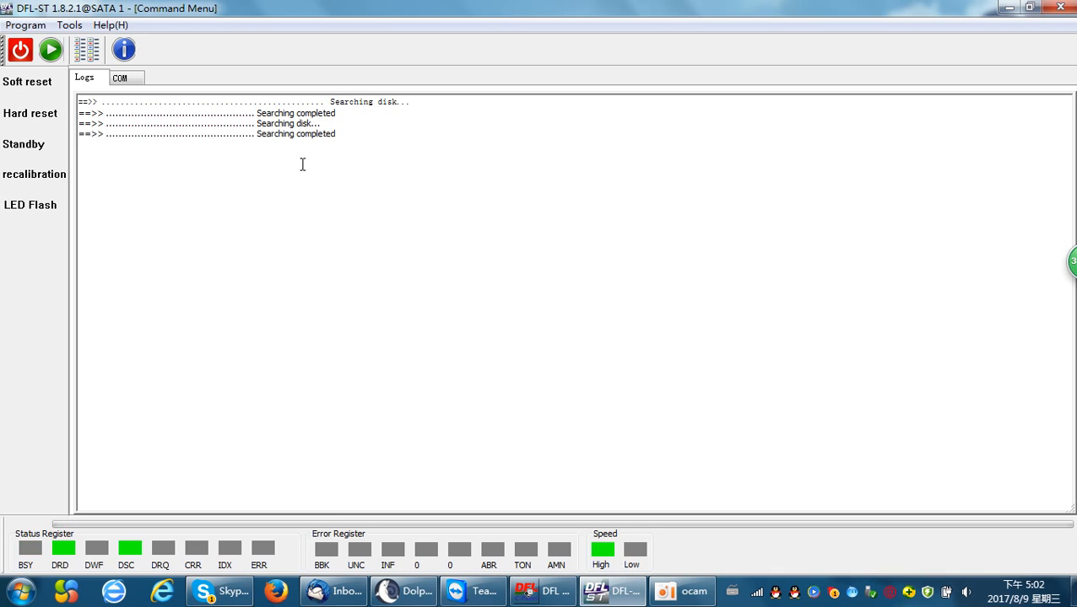
Step: Obtain the drive's details again, re-enter the F3 repair module, and check the initialization log
click(52, 49)
click(552, 294)
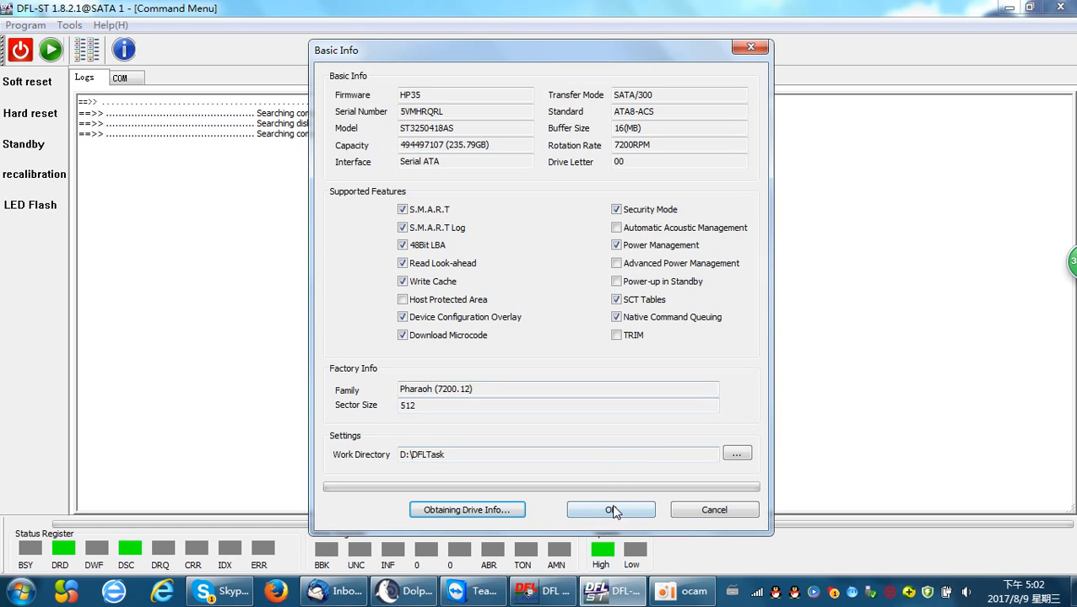
click(614, 510)
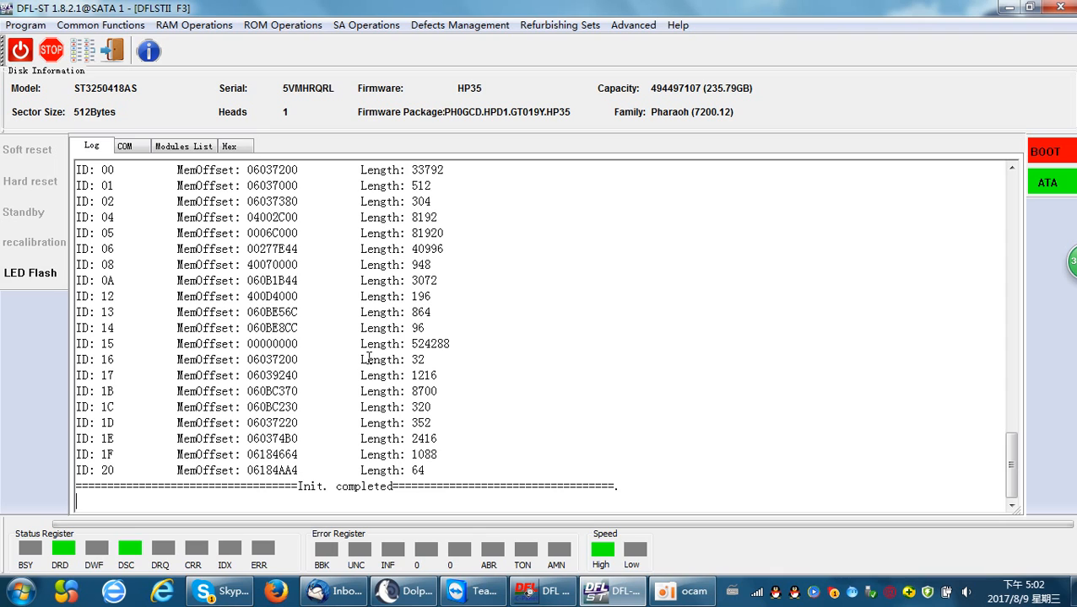
scroll(330, 344, up, 2)
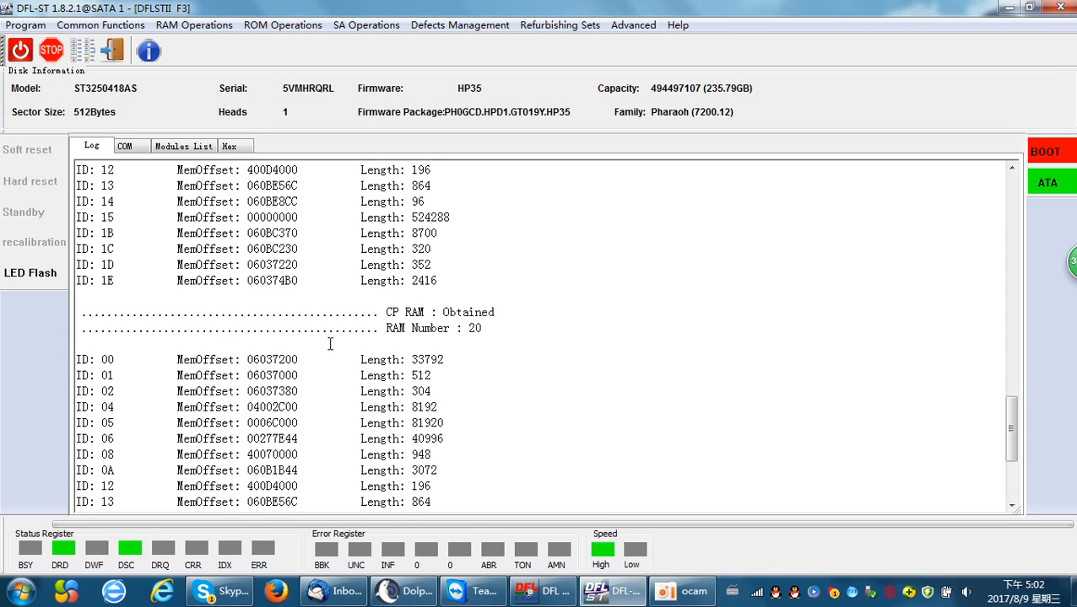